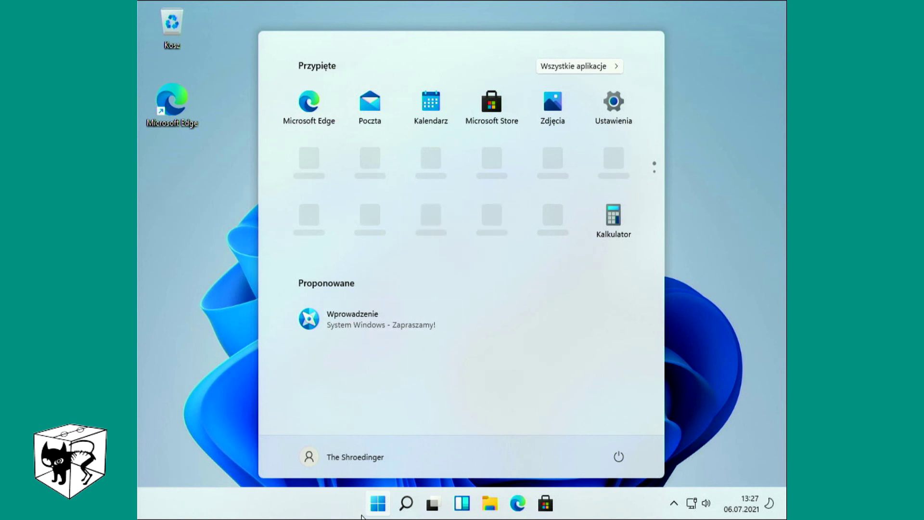
Open the system information page in a maximised Settings window and review the device and Windows specifications
{"action": "right_click", "coordinate": [381, 507]}
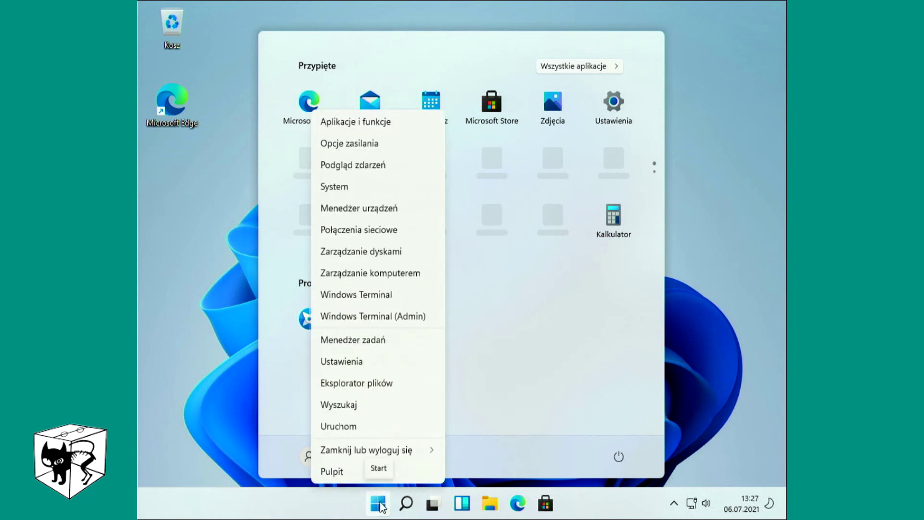
{"action": "left_click", "coordinate": [356, 187]}
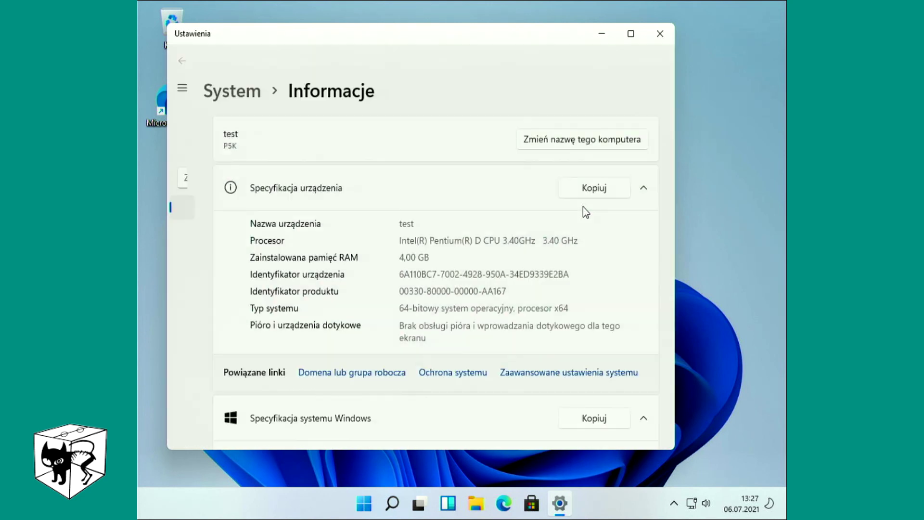
{"action": "left_click", "coordinate": [630, 35]}
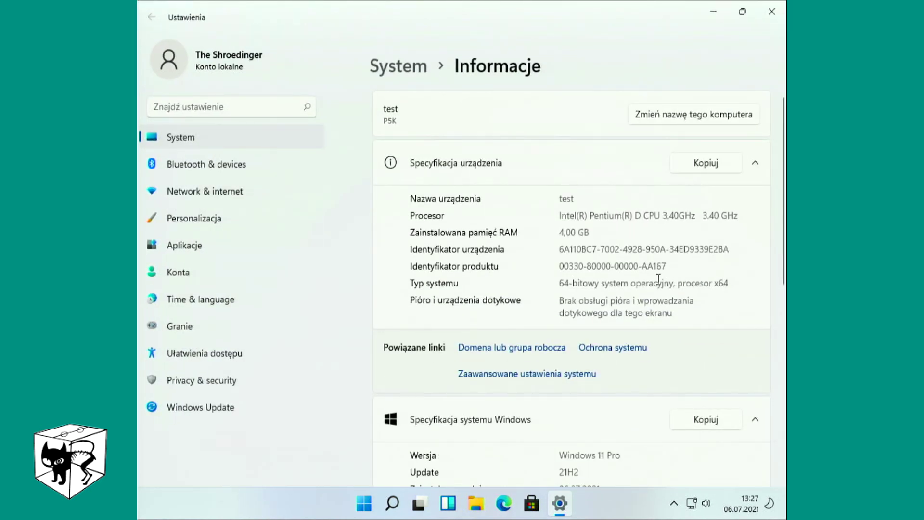
{"action": "scroll", "coordinate": [652, 290], "scroll_direction": "down", "scroll_amount": 3}
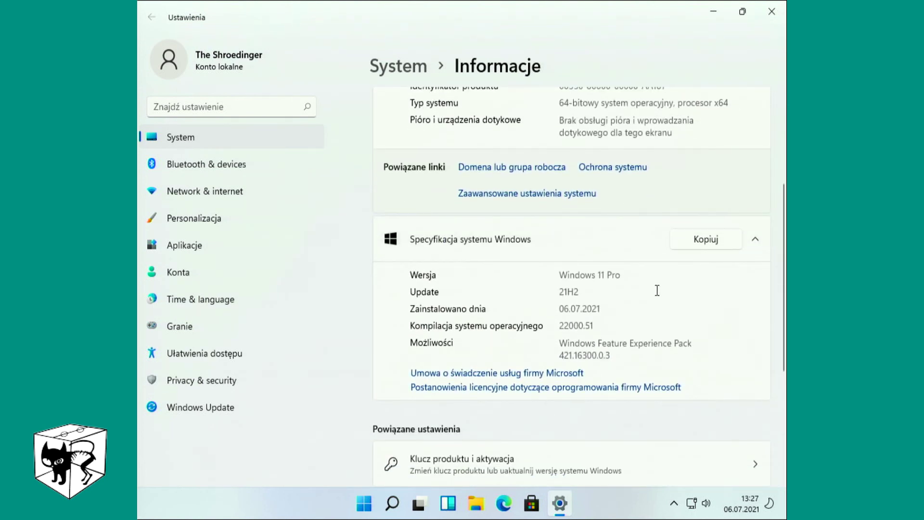
{"action": "scroll", "coordinate": [657, 290], "scroll_direction": "down", "scroll_amount": 2}
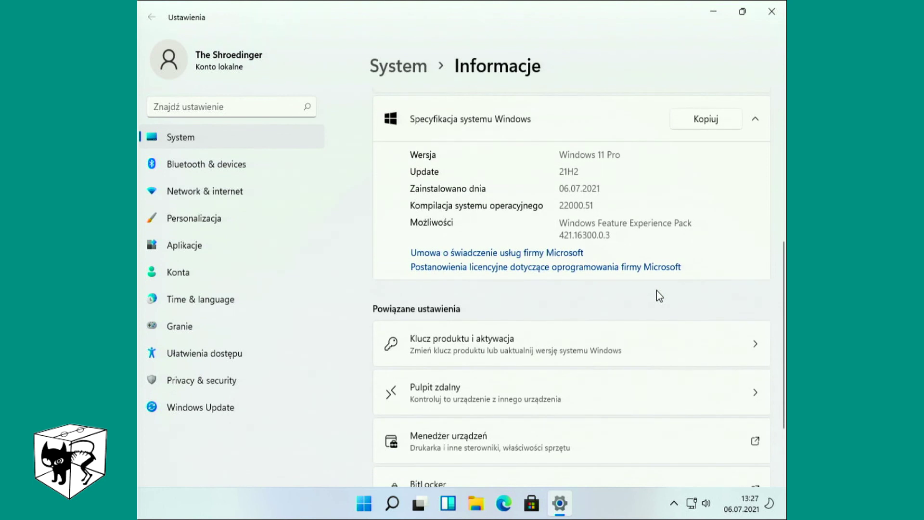
{"action": "scroll", "coordinate": [658, 291], "scroll_direction": "down", "scroll_amount": 2}
{"action": "scroll", "coordinate": [656, 291], "scroll_direction": "up", "scroll_amount": 7}
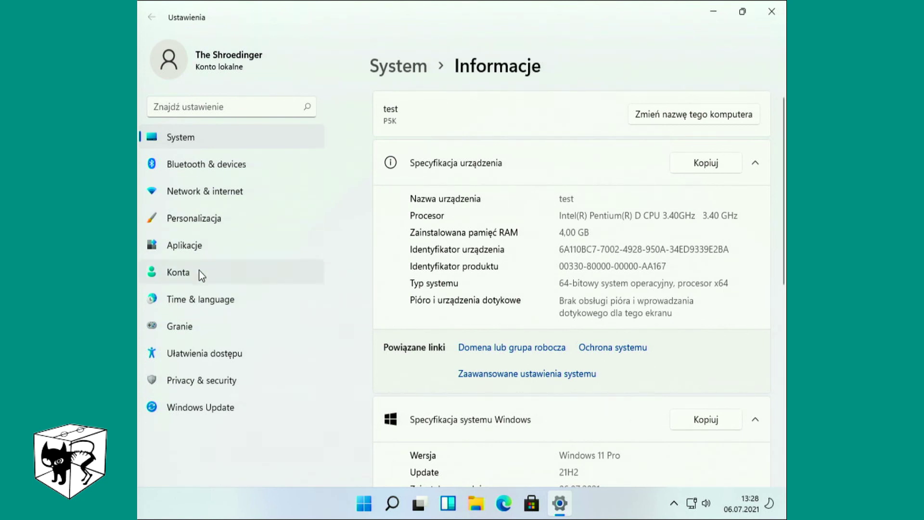
Show Windows Update while it searches for updates, then minimise Settings and open Device Manager (Menedżer urządzeń)
{"action": "left_click", "coordinate": [225, 405]}
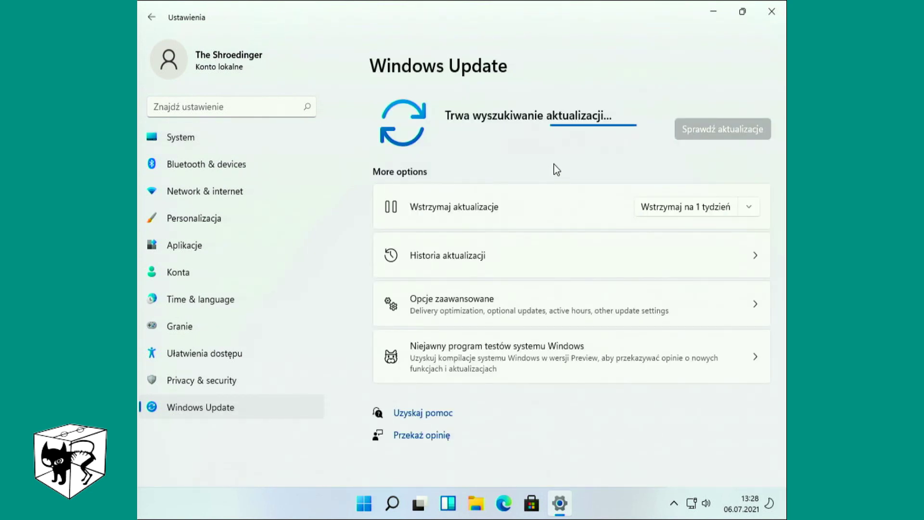
{"action": "left_click", "coordinate": [714, 11]}
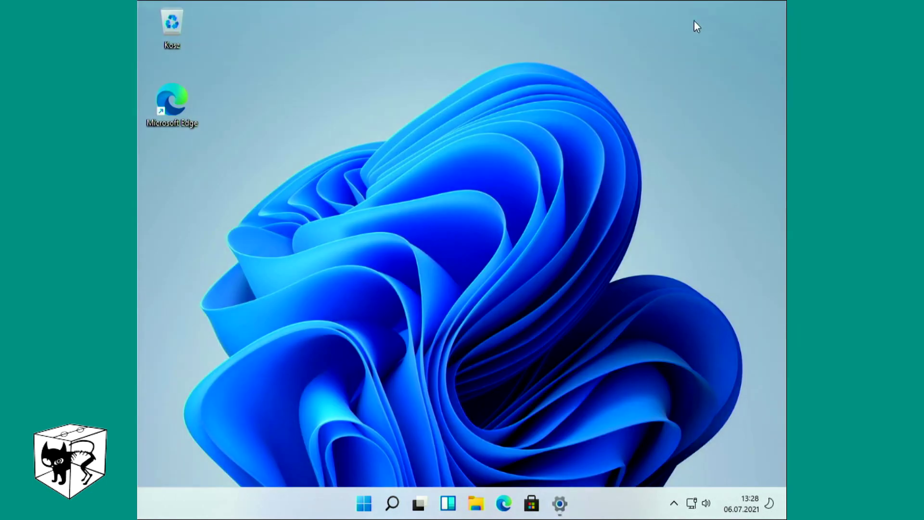
{"action": "right_click", "coordinate": [364, 503]}
{"action": "left_click", "coordinate": [339, 208]}
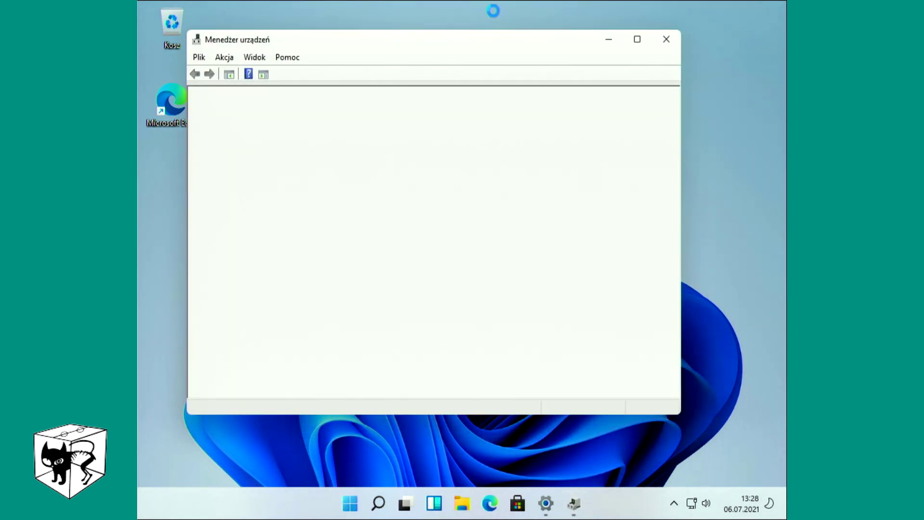
Set the display resolution to 1280 × 1024, keep the change and close Settings
{"action": "right_click", "coordinate": [493, 11]}
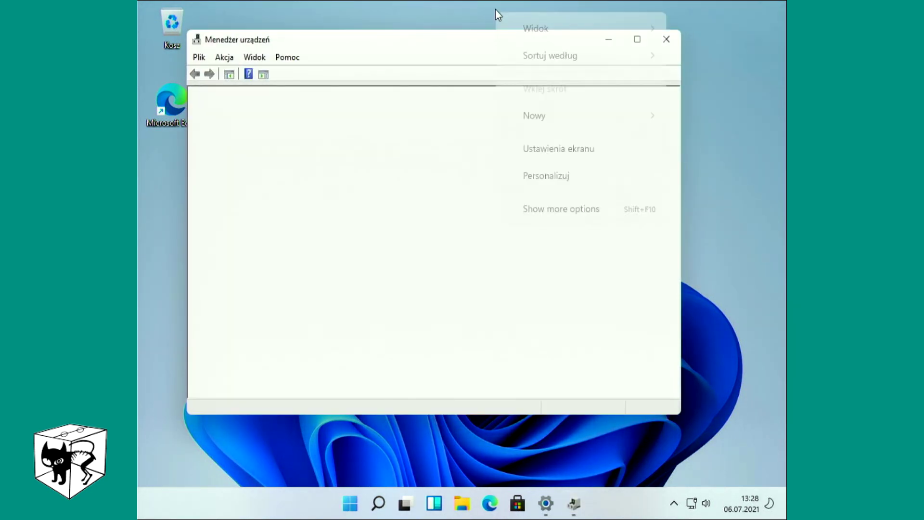
{"action": "left_click", "coordinate": [556, 148]}
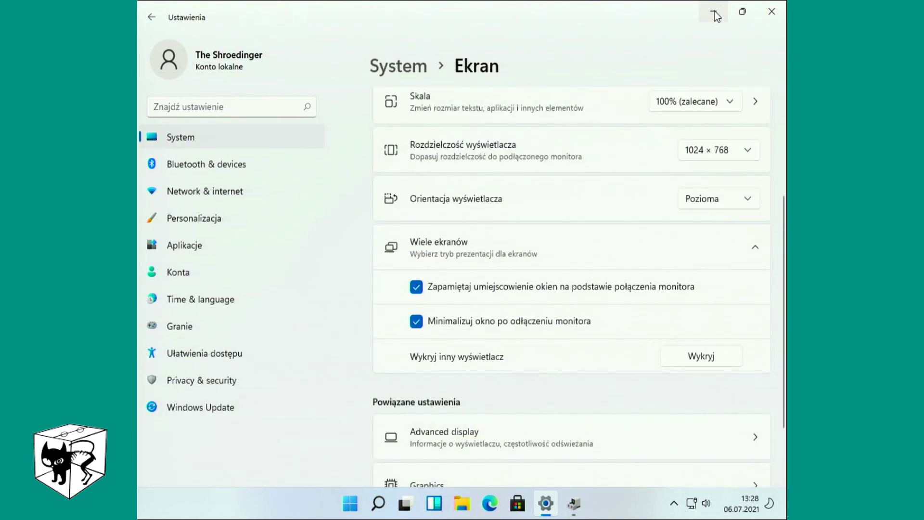
{"action": "left_click", "coordinate": [750, 150]}
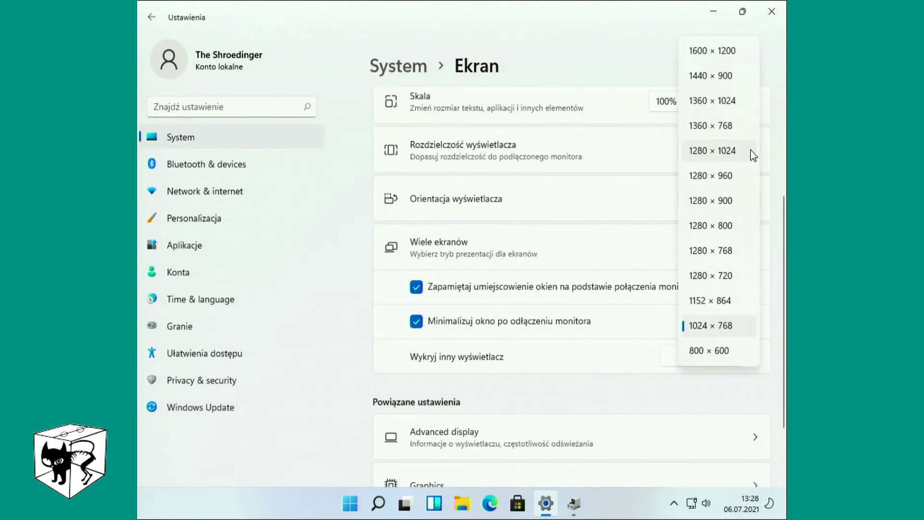
{"action": "left_click", "coordinate": [741, 157]}
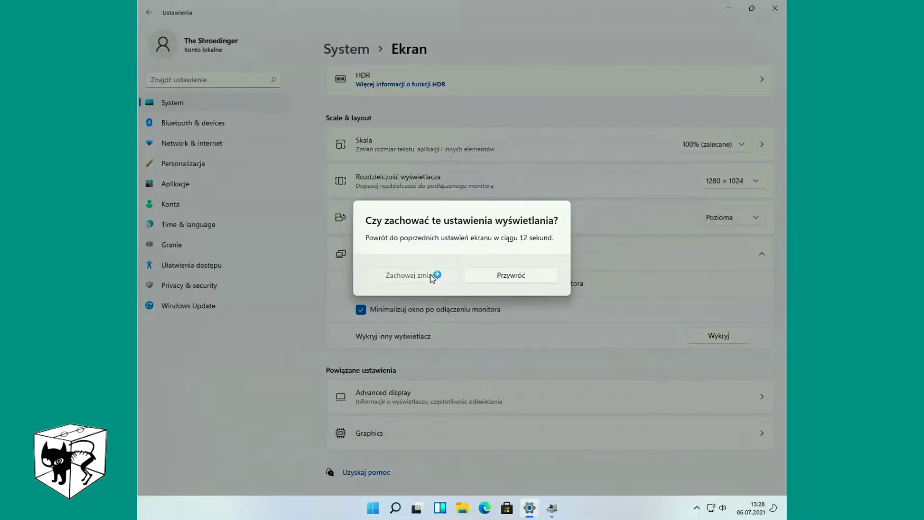
{"action": "left_click", "coordinate": [431, 273]}
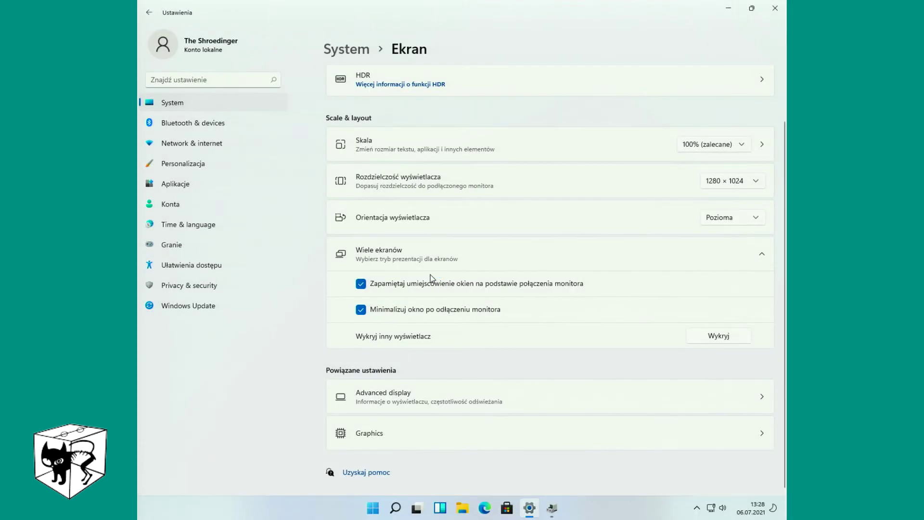
{"action": "left_click", "coordinate": [775, 12]}
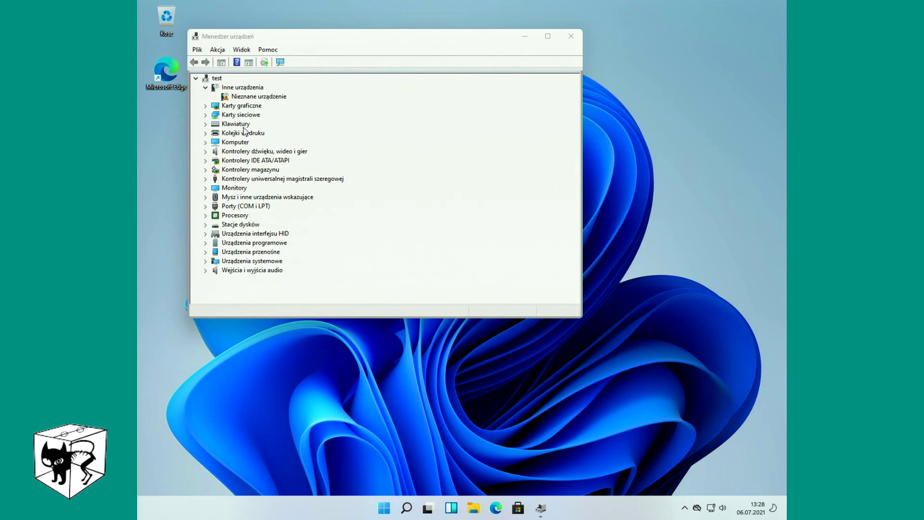
Inspect the general status and details of the unknown device (Nieznane urządzenie), then close its properties
{"action": "left_click", "coordinate": [248, 97]}
{"action": "double_click", "coordinate": [247, 99]}
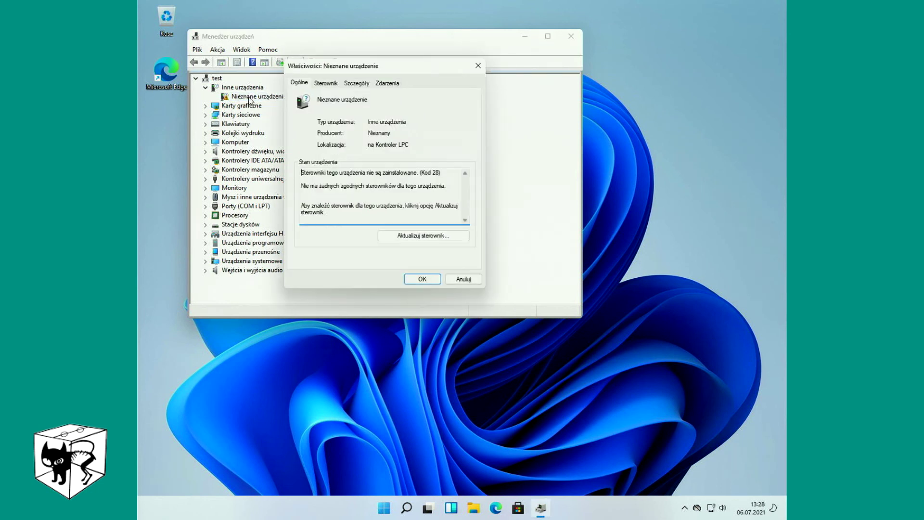
{"action": "left_click", "coordinate": [356, 83]}
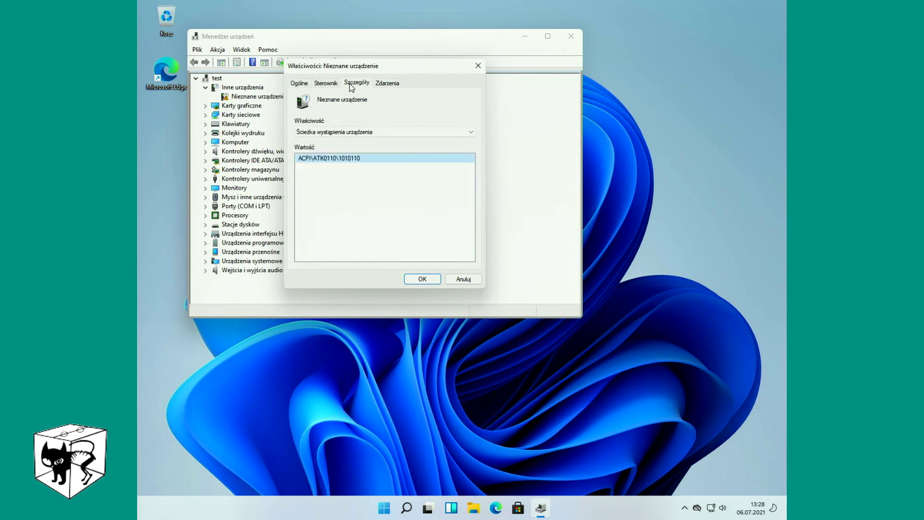
{"action": "left_click", "coordinate": [478, 65]}
Expand the graphics cards and processors categories to check the installed hardware, then close Device Manager
{"action": "double_click", "coordinate": [249, 106]}
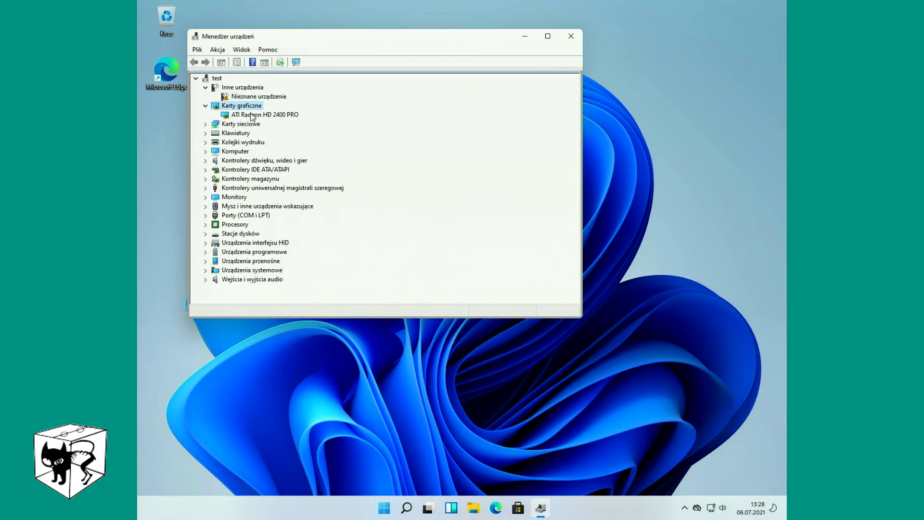
{"action": "double_click", "coordinate": [241, 225]}
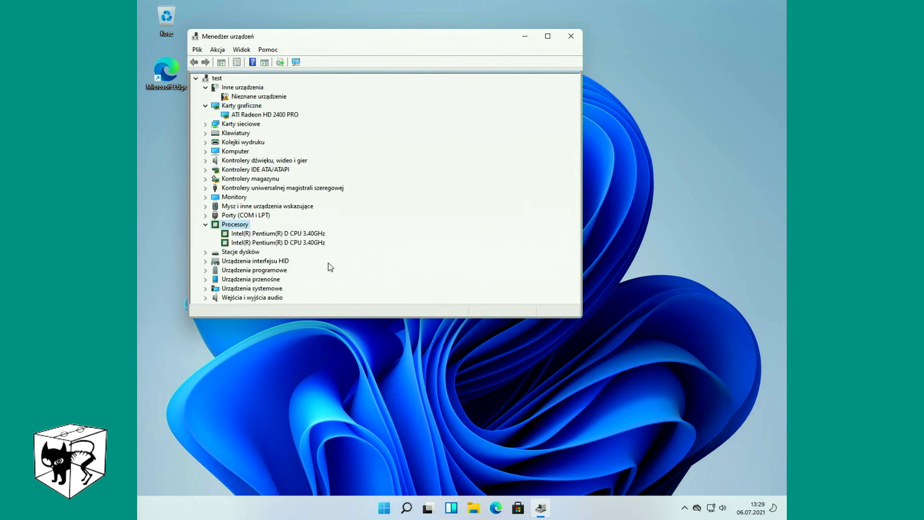
{"action": "left_click", "coordinate": [570, 37]}
Open the themes page (Kompozycje) within the desktop personalization settings
{"action": "right_click", "coordinate": [435, 79]}
{"action": "left_click", "coordinate": [476, 201]}
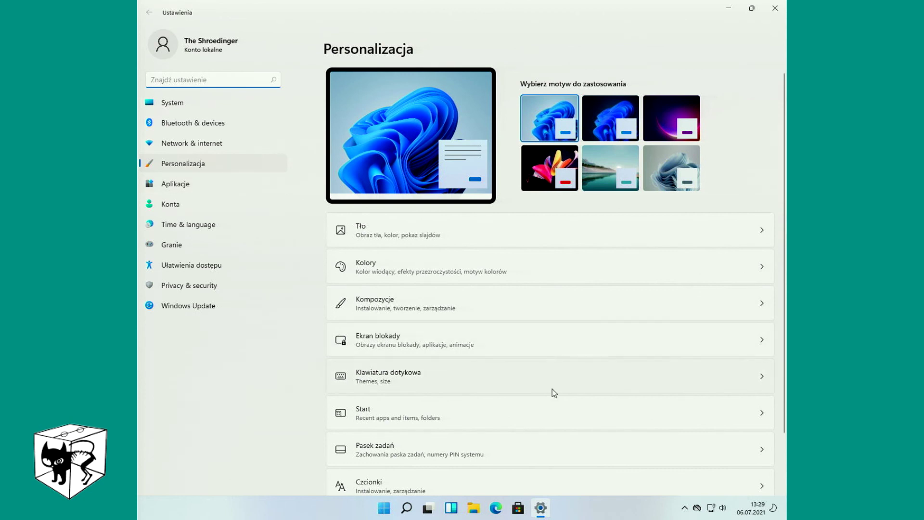
{"action": "scroll", "coordinate": [553, 389], "scroll_direction": "down", "scroll_amount": 2}
{"action": "scroll", "coordinate": [553, 389], "scroll_direction": "up", "scroll_amount": 2}
{"action": "left_click", "coordinate": [391, 302]}
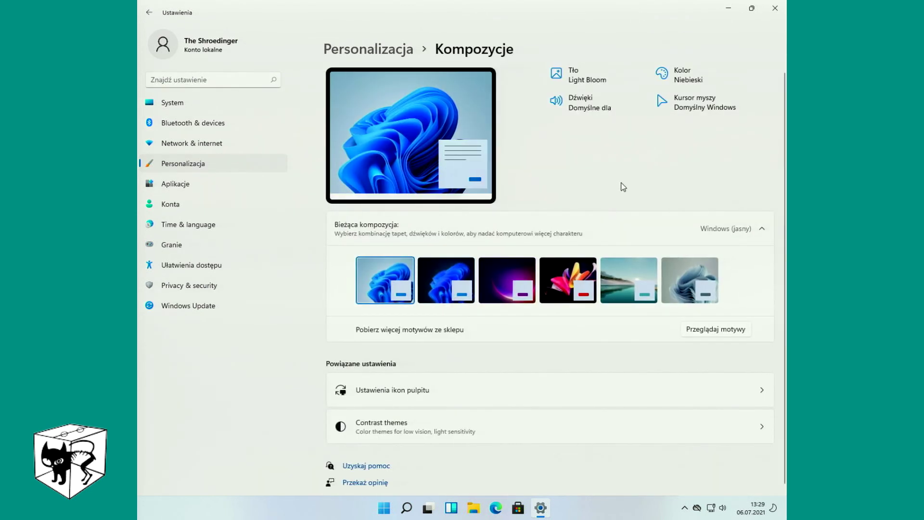
{"action": "scroll", "coordinate": [626, 199], "scroll_direction": "down", "scroll_amount": 1}
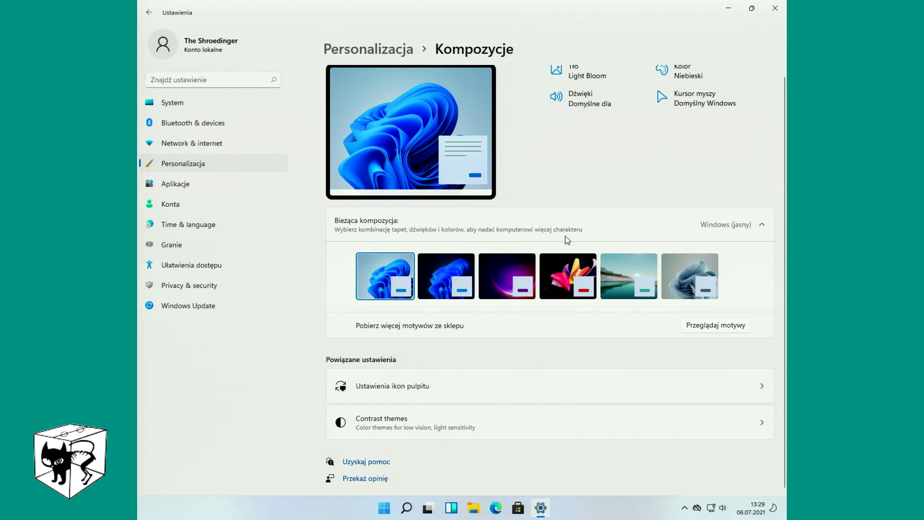
Enable the Komputer, Pliki użytkownika, Sieć and Panel sterowania desktop icons, apply the change and close Settings
{"action": "left_click", "coordinate": [456, 388]}
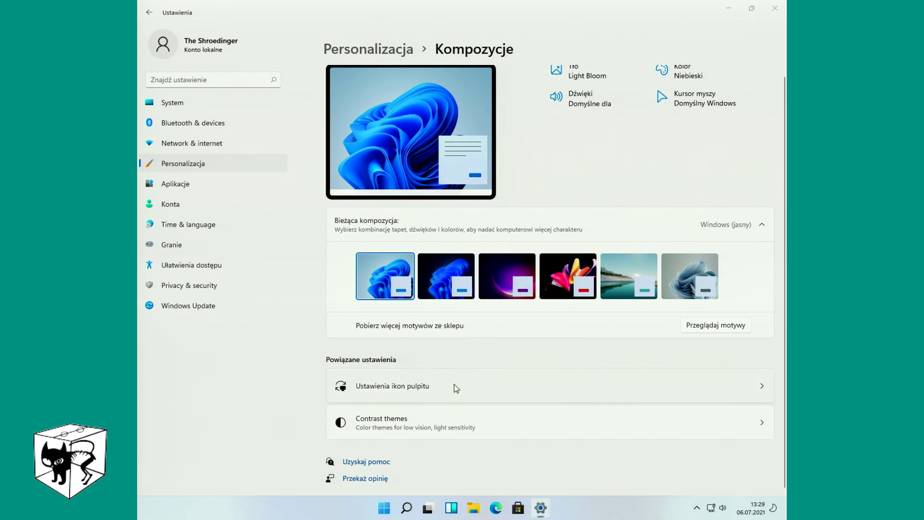
{"action": "left_click", "coordinate": [218, 89]}
{"action": "left_click", "coordinate": [219, 99]}
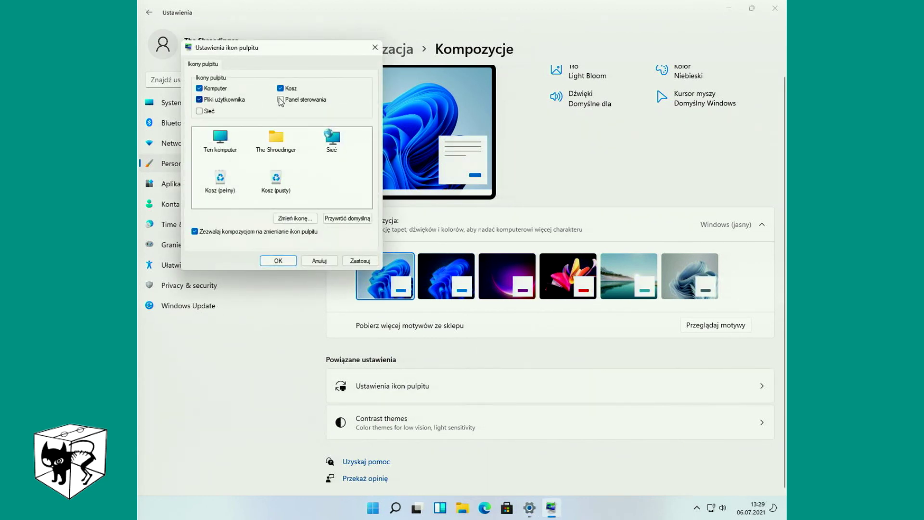
{"action": "left_click", "coordinate": [207, 111]}
{"action": "left_click", "coordinate": [282, 261]}
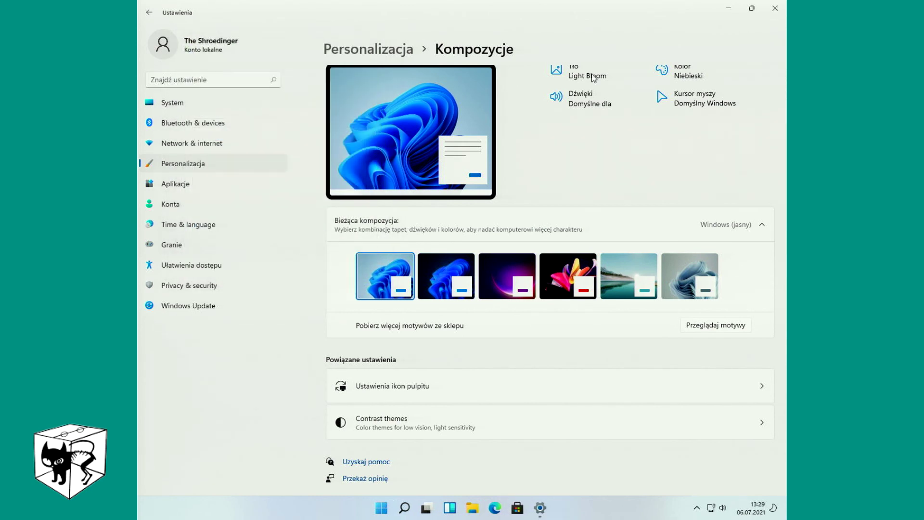
{"action": "left_click", "coordinate": [774, 10]}
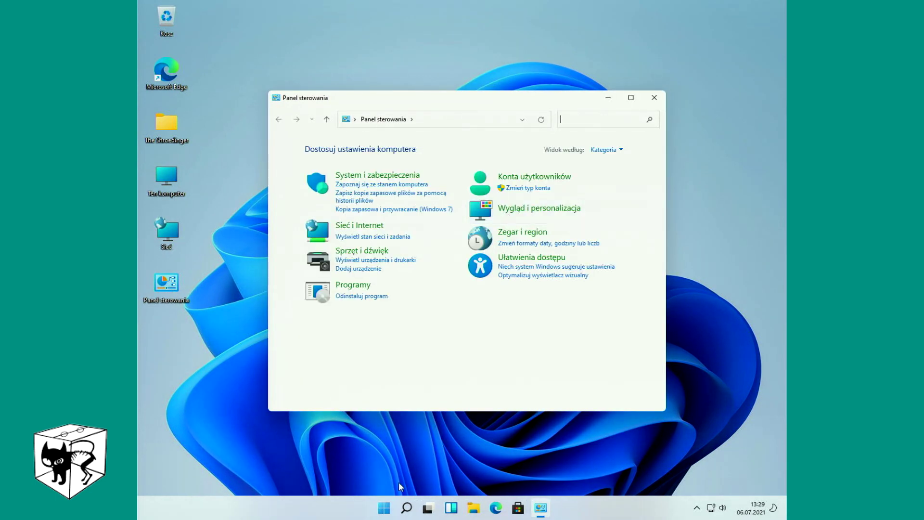
Browse the full list of installed apps in Start, then dismiss it and close the Control Panel window
{"action": "left_click", "coordinate": [384, 508]}
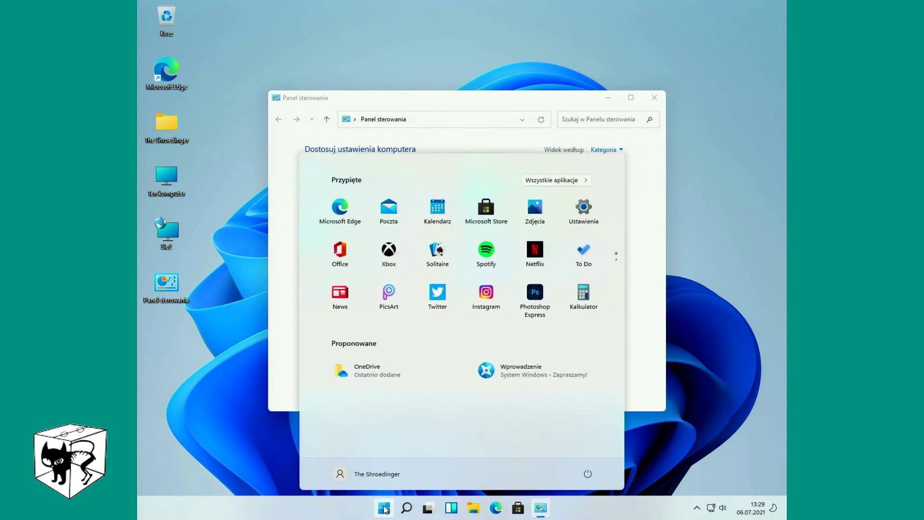
{"action": "left_click", "coordinate": [585, 180]}
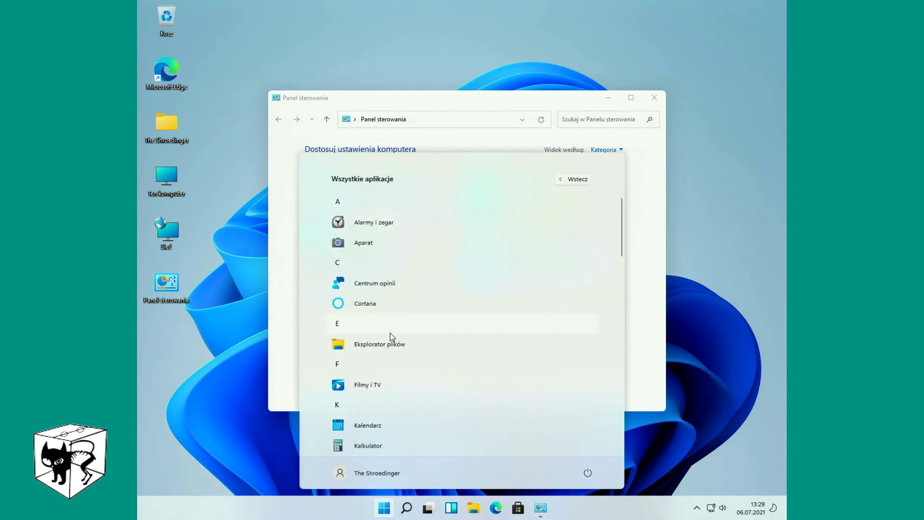
{"action": "scroll", "coordinate": [391, 335], "scroll_direction": "down", "scroll_amount": 3}
{"action": "scroll", "coordinate": [392, 335], "scroll_direction": "down", "scroll_amount": 5}
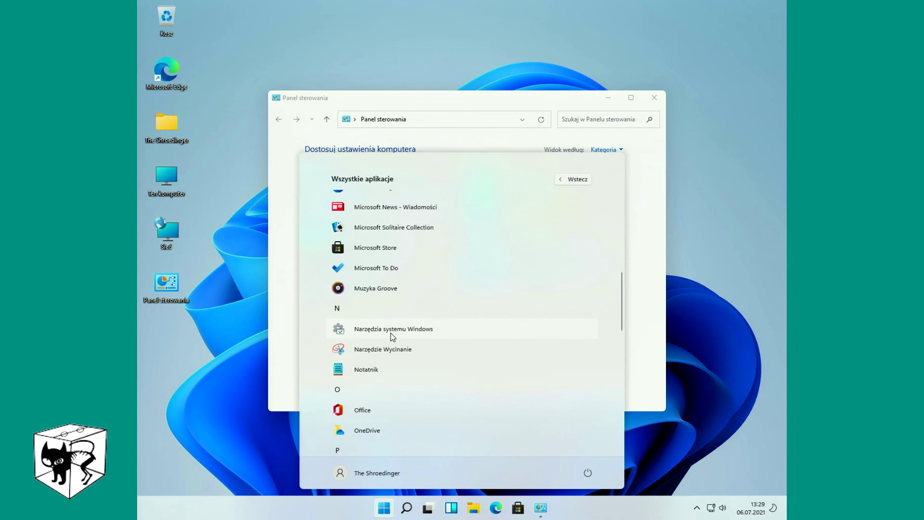
{"action": "left_click", "coordinate": [634, 166]}
{"action": "left_click", "coordinate": [655, 99]}
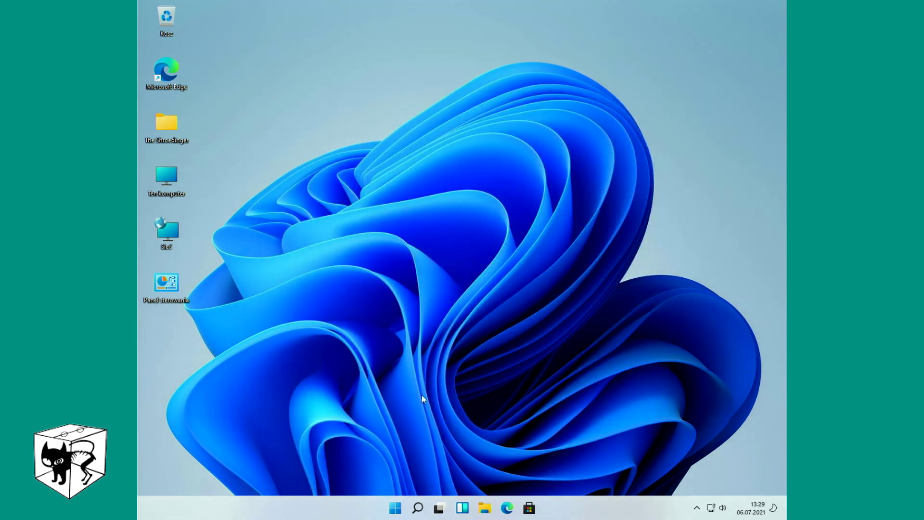
Launch Windows Terminal and open the apps and features settings (Aplikacje i funkcje)
{"action": "right_click", "coordinate": [395, 509]}
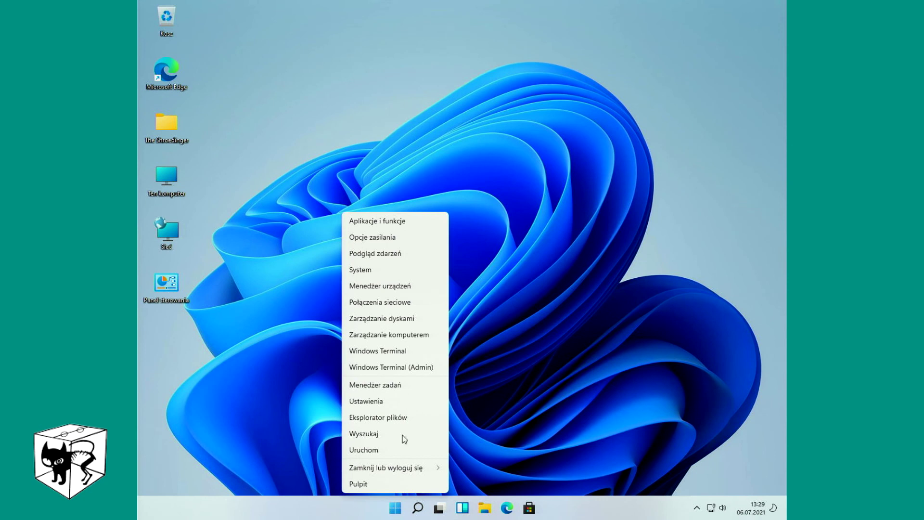
{"action": "left_click", "coordinate": [402, 350]}
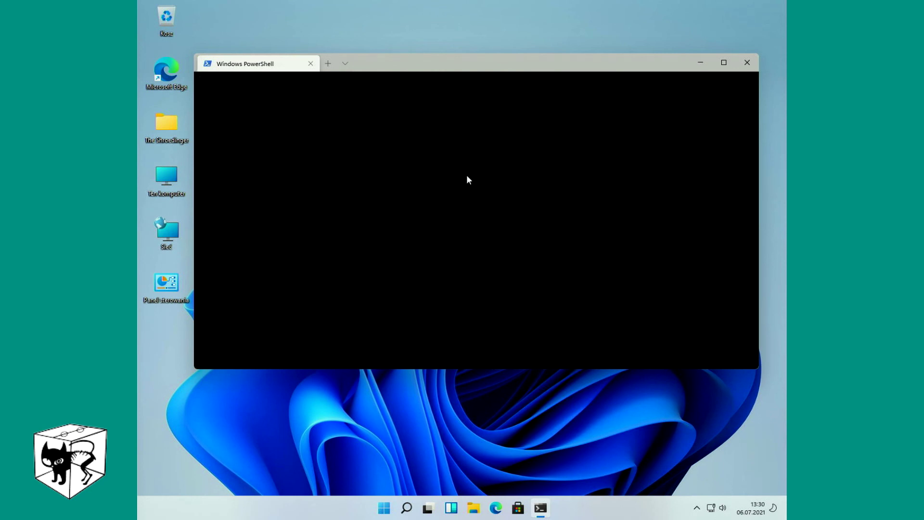
{"action": "right_click", "coordinate": [386, 506]}
{"action": "left_click", "coordinate": [356, 222]}
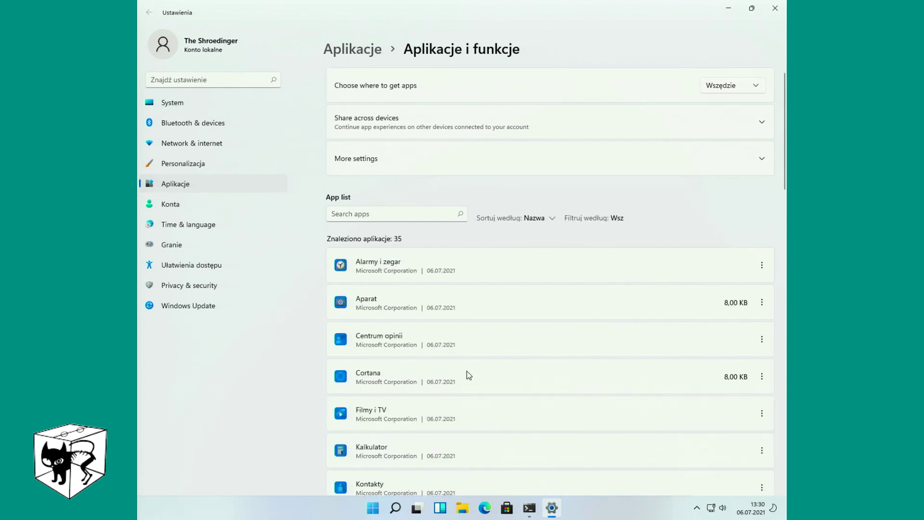
Look through the categories on the System settings page
{"action": "left_click", "coordinate": [212, 103]}
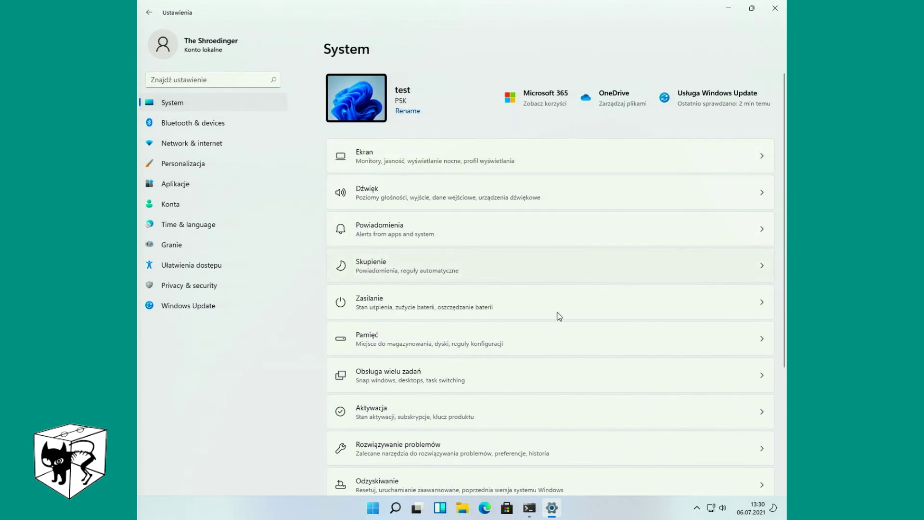
{"action": "scroll", "coordinate": [527, 403], "scroll_direction": "down", "scroll_amount": 3}
{"action": "scroll", "coordinate": [529, 404], "scroll_direction": "up", "scroll_amount": 3}
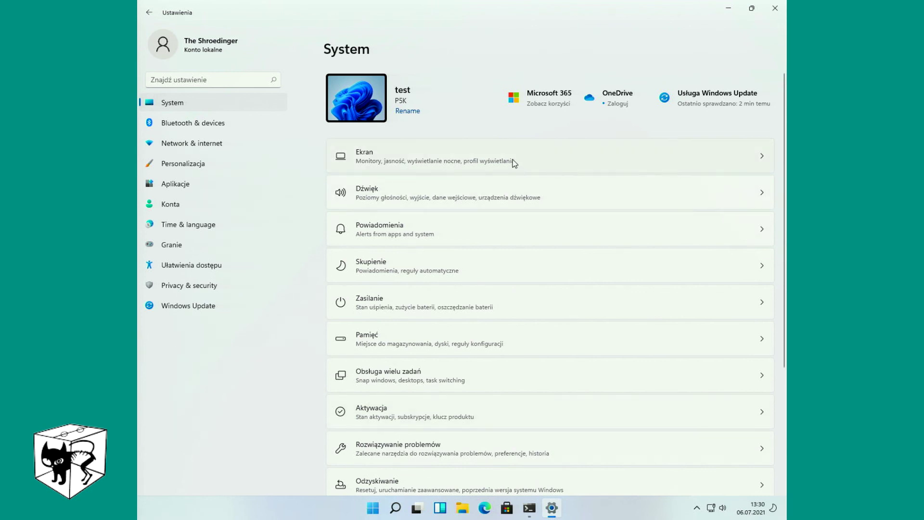
Review the device and Windows specifications on the System Informacje page, and close both Settings and Windows Terminal
{"action": "scroll", "coordinate": [570, 298], "scroll_direction": "down", "scroll_amount": 3}
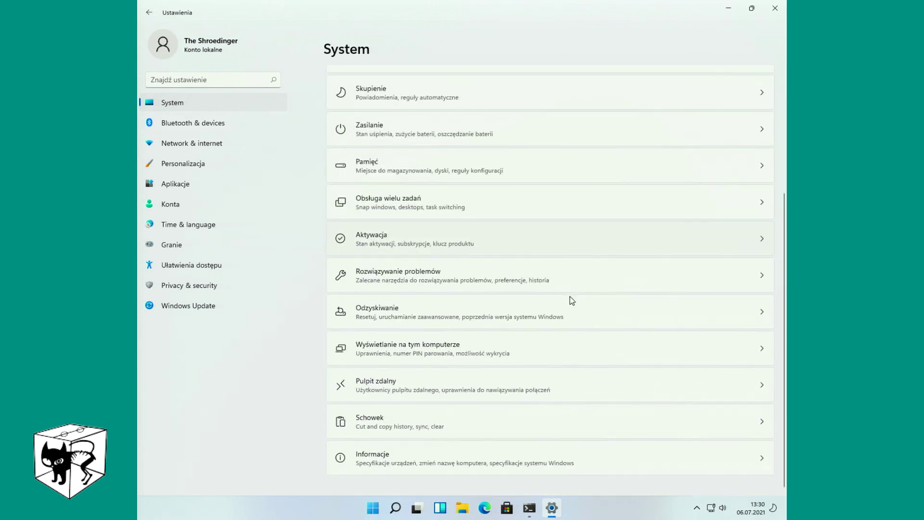
{"action": "left_click", "coordinate": [476, 466]}
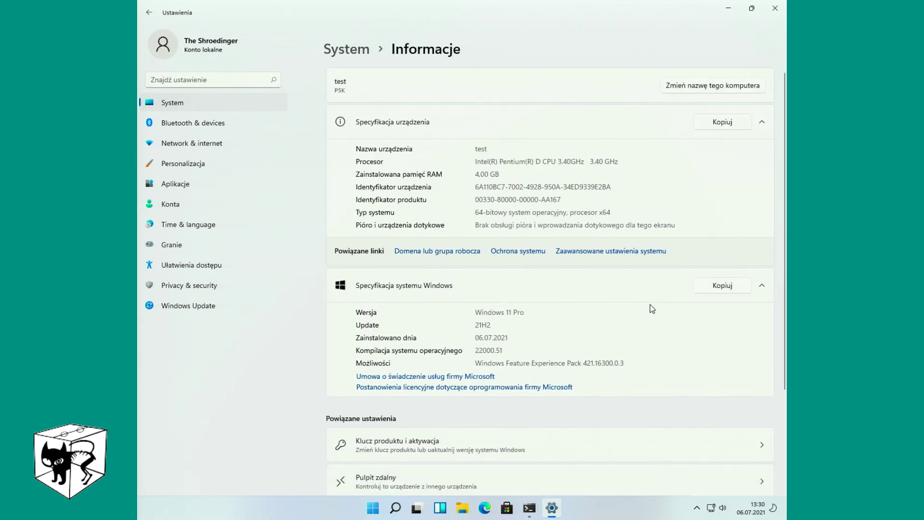
{"action": "left_click", "coordinate": [774, 9]}
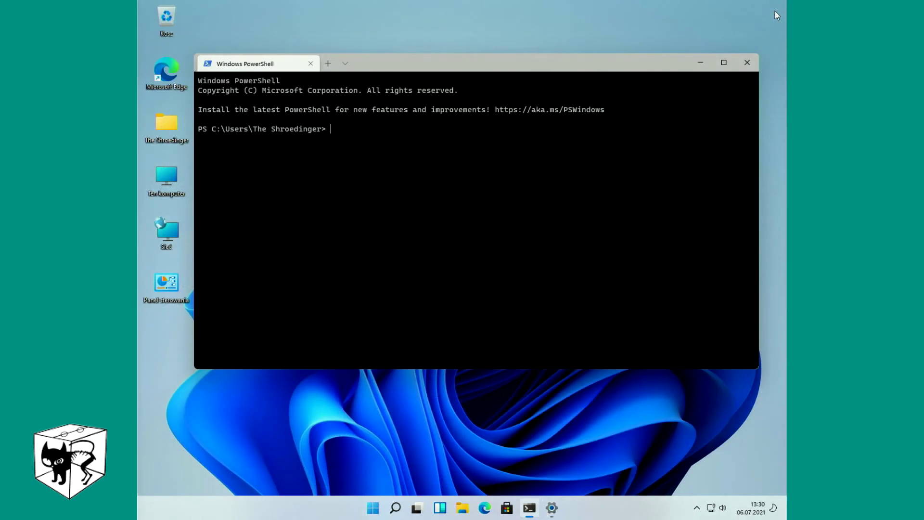
{"action": "left_click", "coordinate": [747, 63]}
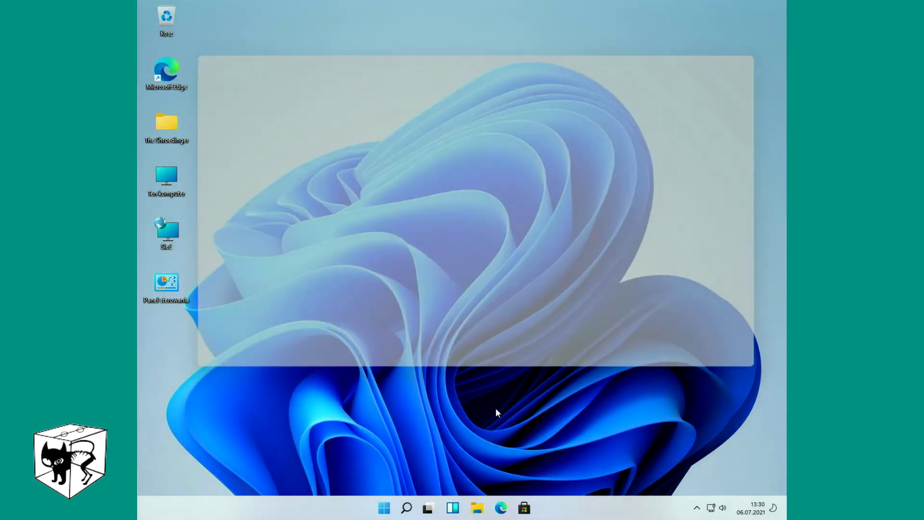
Bring up the power options in Start and choose a power action for the computer
{"action": "key", "text": "super"}
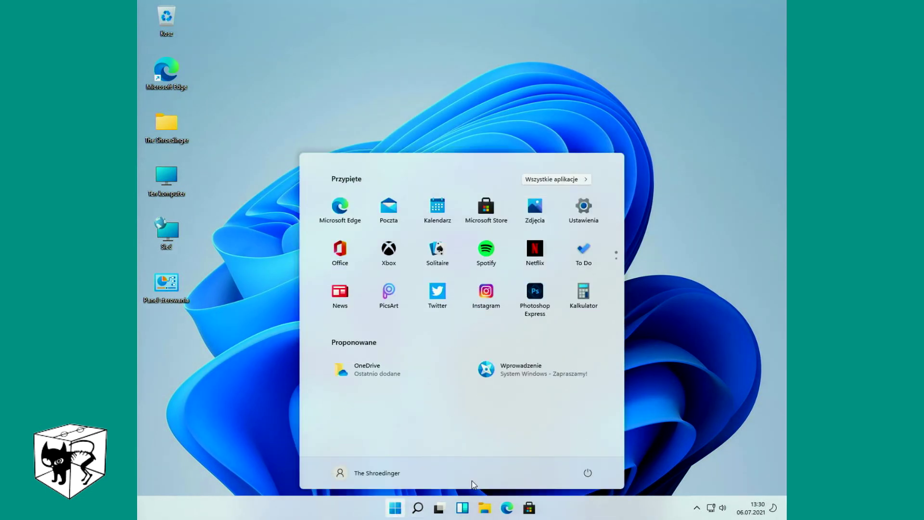
{"action": "left_click", "coordinate": [588, 473]}
{"action": "left_click", "coordinate": [573, 438]}
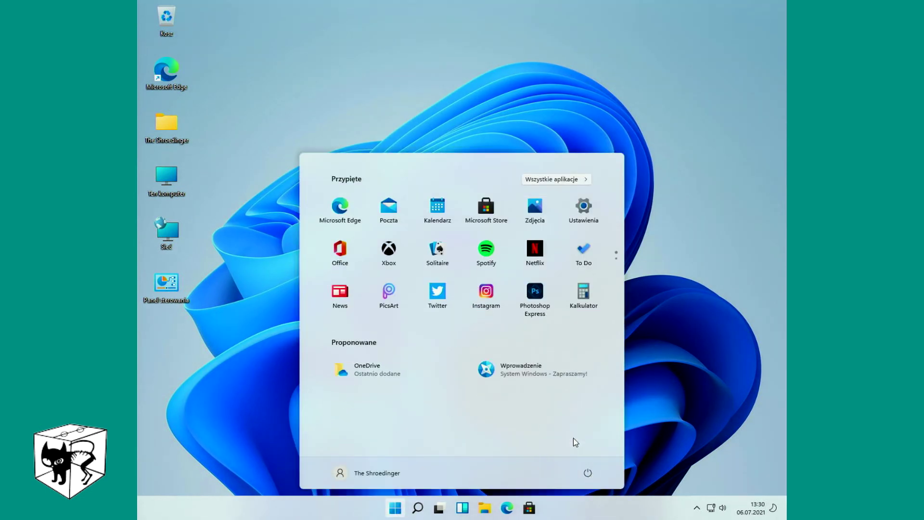